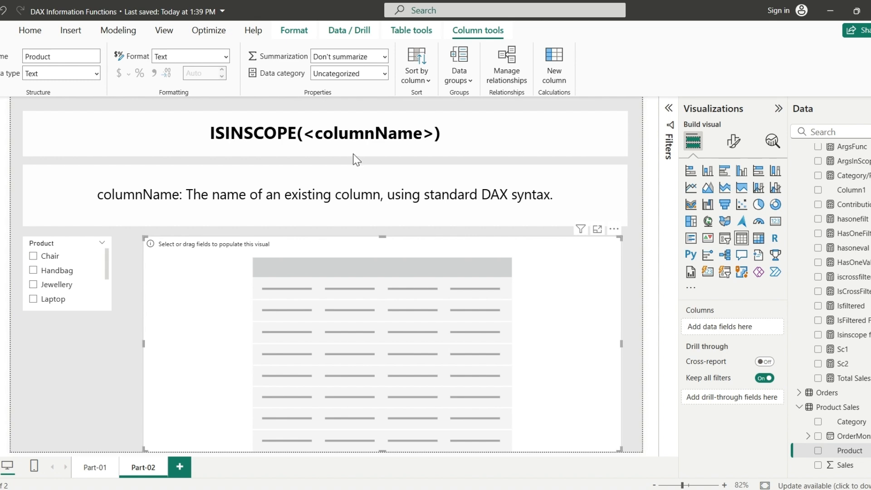
Step: View the rows of the Product Sales table in the data view and return to the report page
{"action": "left_click", "coordinate": [1, 122]}
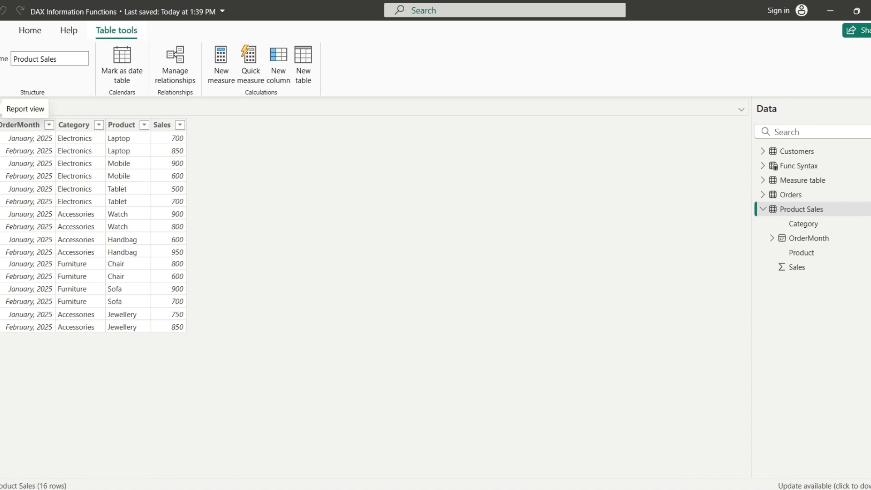
{"action": "left_click", "coordinate": [0, 109]}
Step: Convert the empty visual to a matrix with Category and Product as rows and Sum of Sales as values, and expand Accessories
{"action": "left_click", "coordinate": [345, 305]}
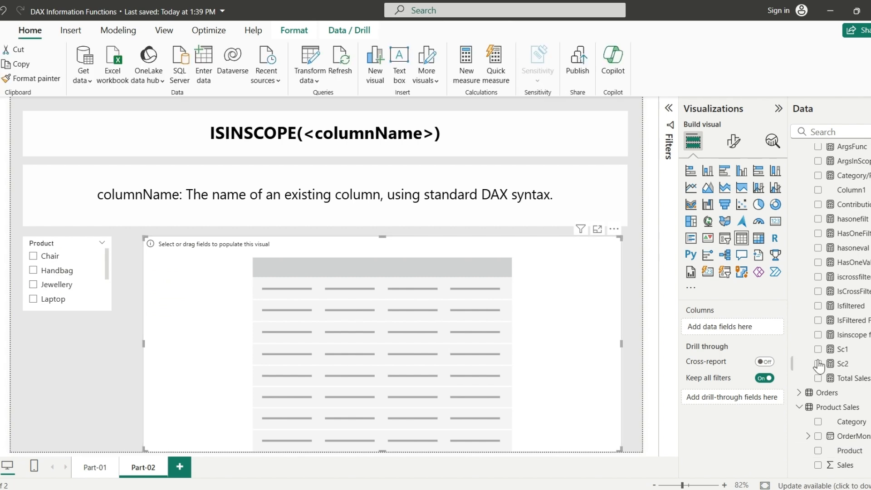
{"action": "left_click", "coordinate": [758, 238]}
{"action": "left_click_drag", "start_coordinate": [855, 427], "coordinate": [741, 331]}
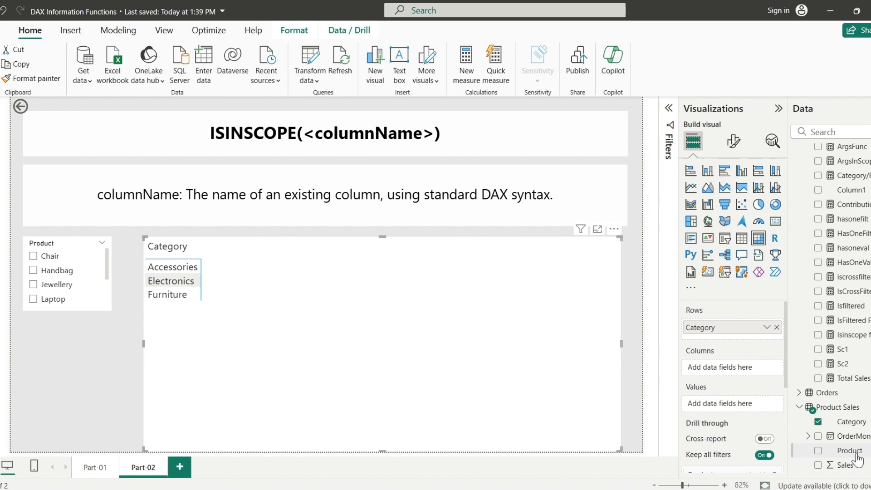
{"action": "left_click_drag", "start_coordinate": [852, 451], "coordinate": [747, 346]}
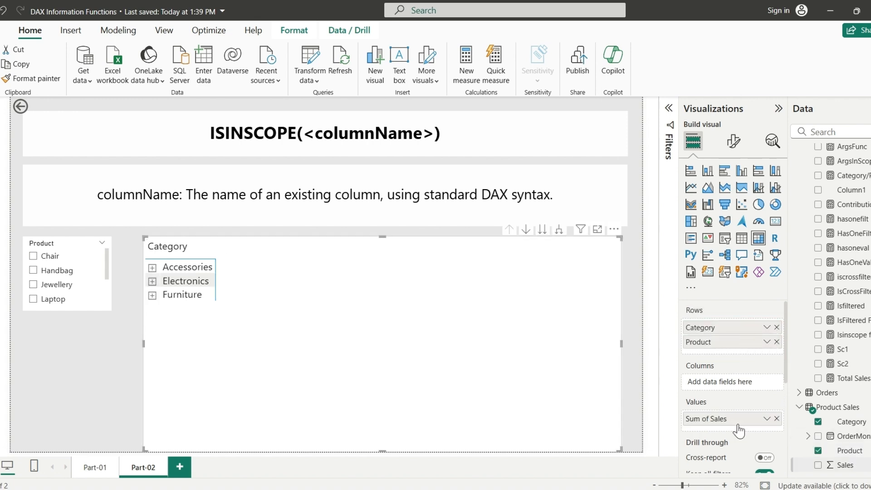
{"action": "left_click", "coordinate": [153, 268]}
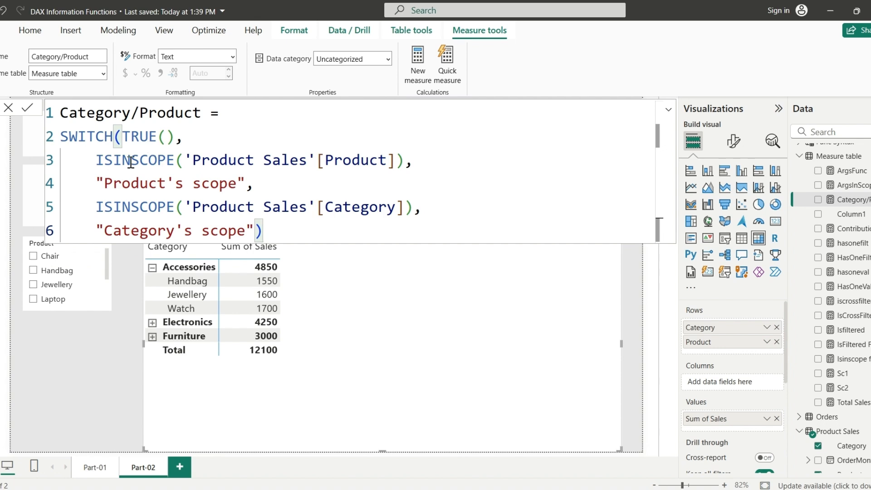
Step: Examine the ISINSCOPE conditions for Product and Category in the Category/Product measure's SWITCH formula
{"action": "left_click_drag", "start_coordinate": [102, 159], "coordinate": [404, 162]}
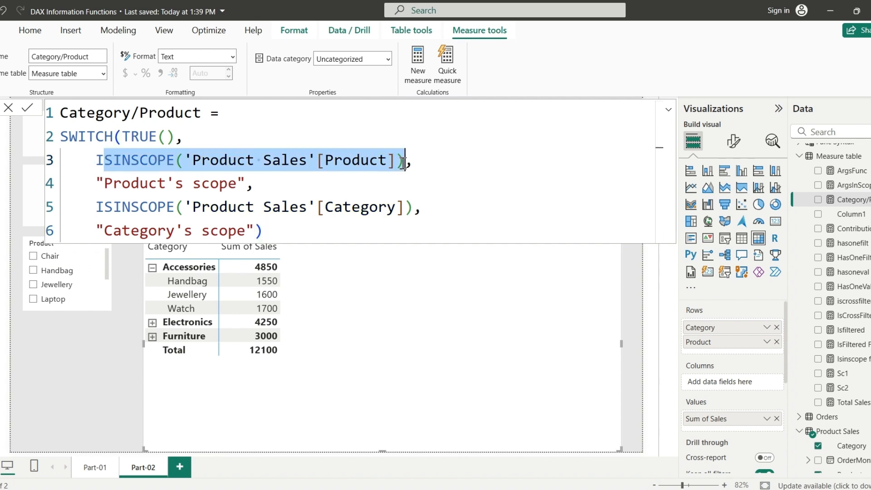
{"action": "left_click", "coordinate": [106, 182]}
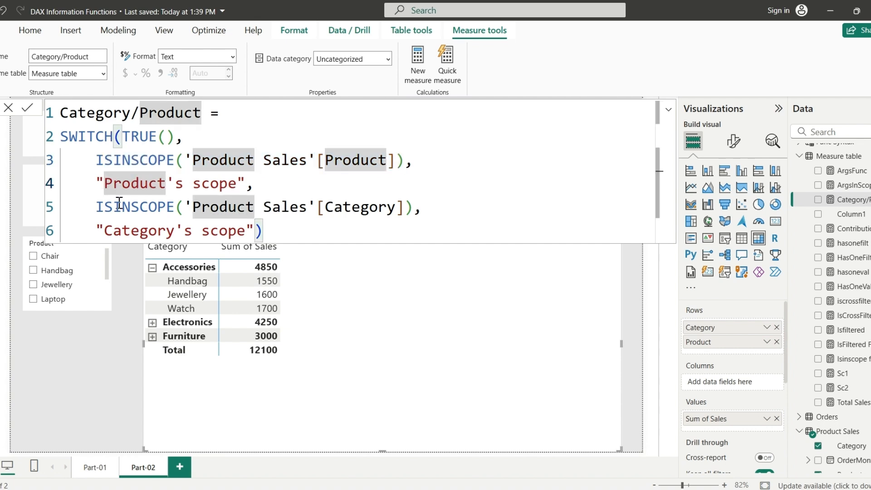
{"action": "left_click_drag", "start_coordinate": [98, 210], "coordinate": [387, 215]}
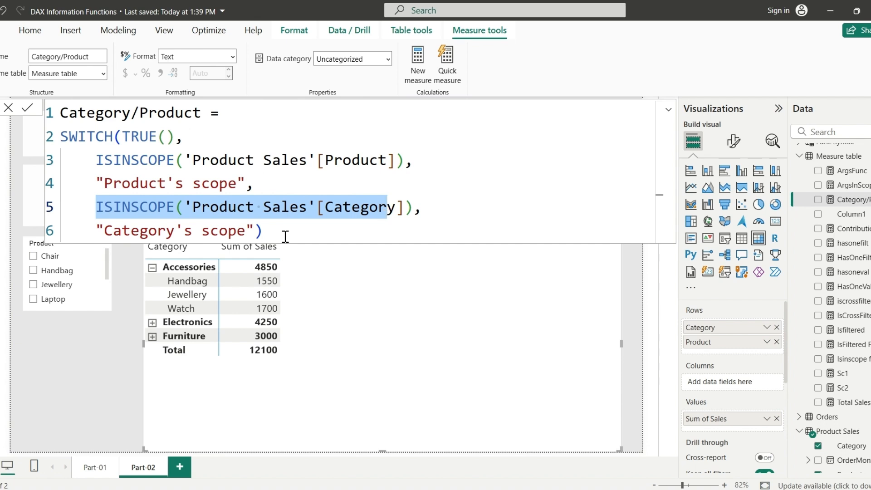
{"action": "left_click", "coordinate": [297, 227]}
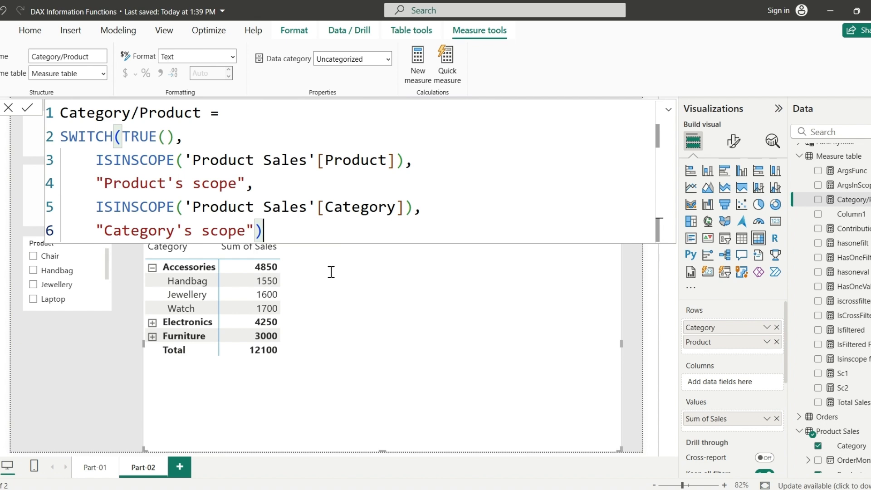
{"action": "left_click", "coordinate": [422, 362]}
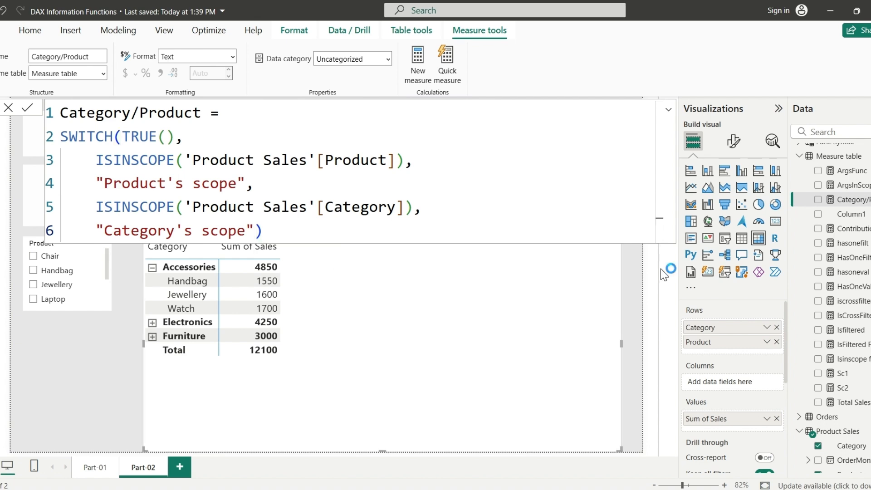
Step: Add the Category/Product measure to the matrix and expand the Electronics and Furniture categories
{"action": "left_click", "coordinate": [817, 200]}
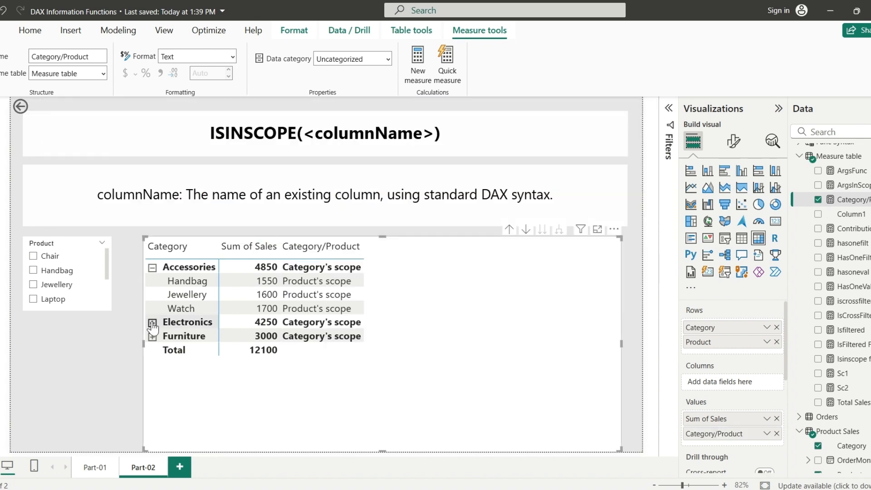
{"action": "left_click", "coordinate": [153, 323]}
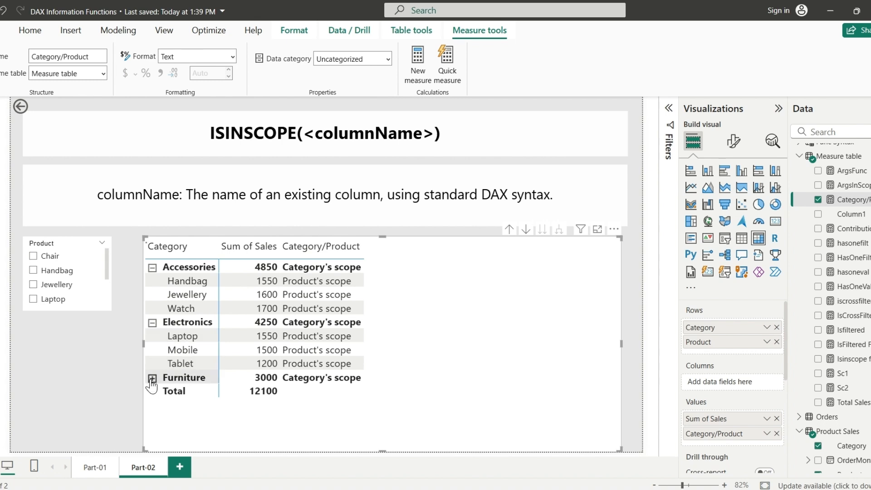
{"action": "left_click", "coordinate": [152, 379]}
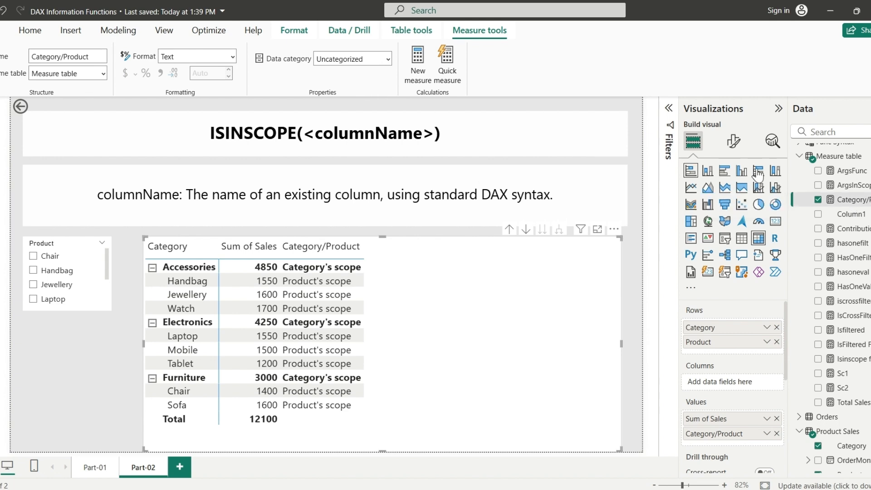
Step: Rewrite the Category/Product measure as IF(ISINSCOPE('Product Sales'[Product]),"Product's scope","Category's scope"), with the SWITCH version commented out
{"action": "left_click", "coordinate": [847, 199]}
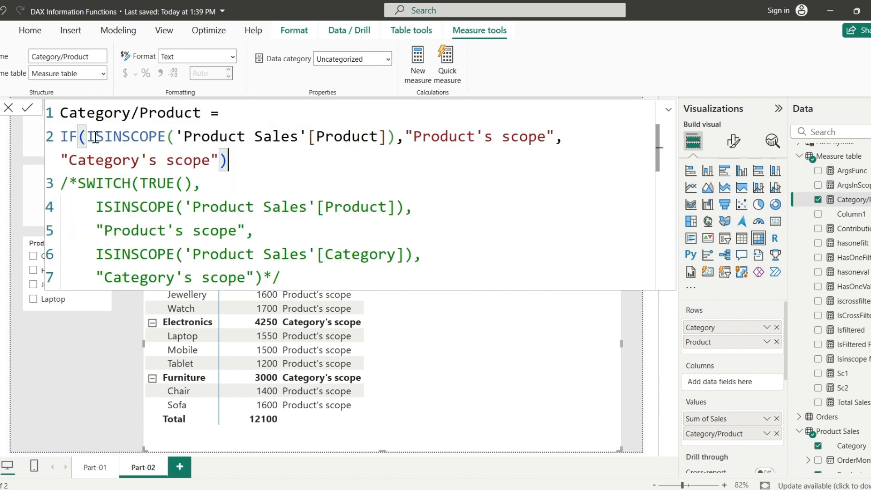
{"action": "left_click_drag", "start_coordinate": [91, 137], "coordinate": [390, 140]}
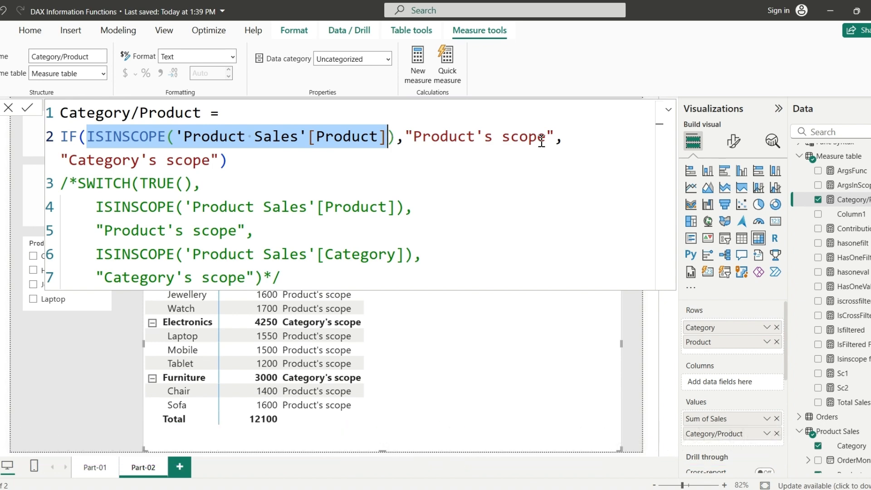
{"action": "left_click", "coordinate": [251, 158]}
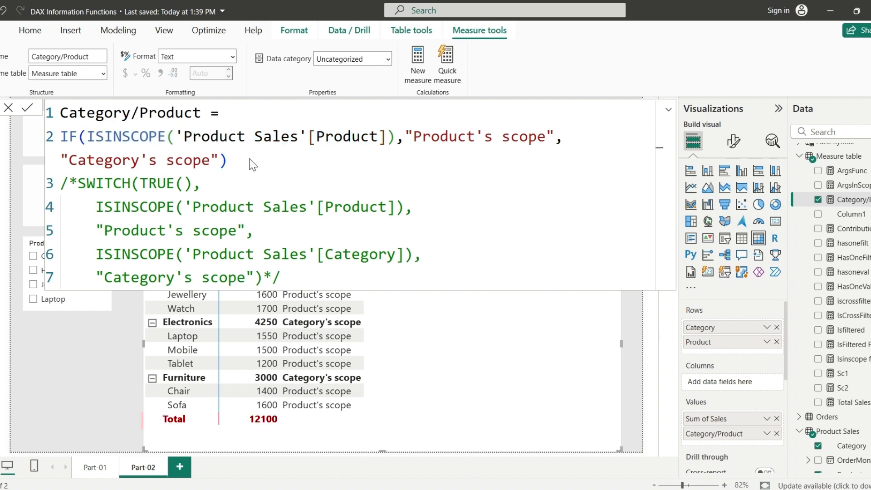
{"action": "left_click", "coordinate": [27, 107]}
{"action": "left_click", "coordinate": [8, 108]}
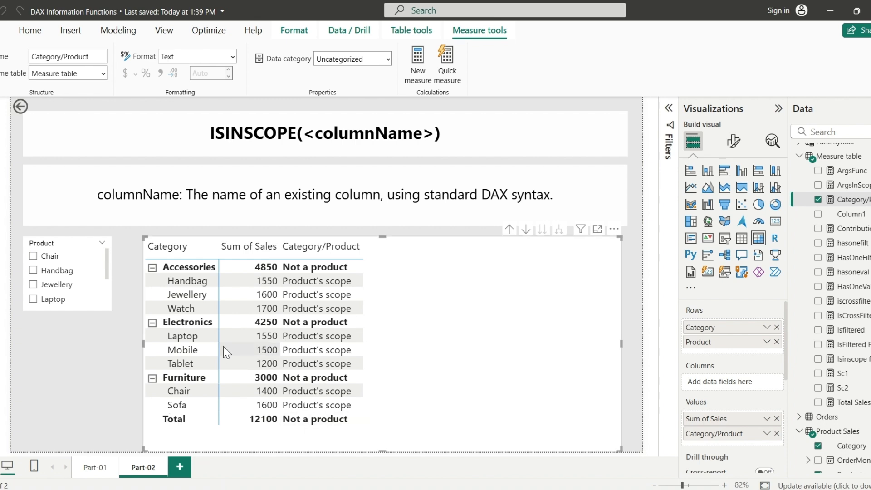
Step: Toggle the Chair filter in the Product slicer on, off and on again to compare the Category/Product results in the matrix
{"action": "left_click", "coordinate": [34, 256]}
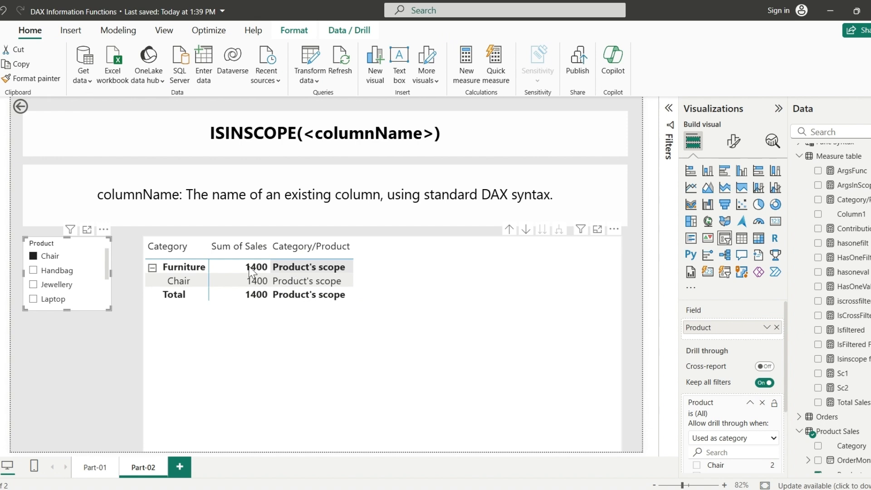
{"action": "left_click", "coordinate": [34, 257]}
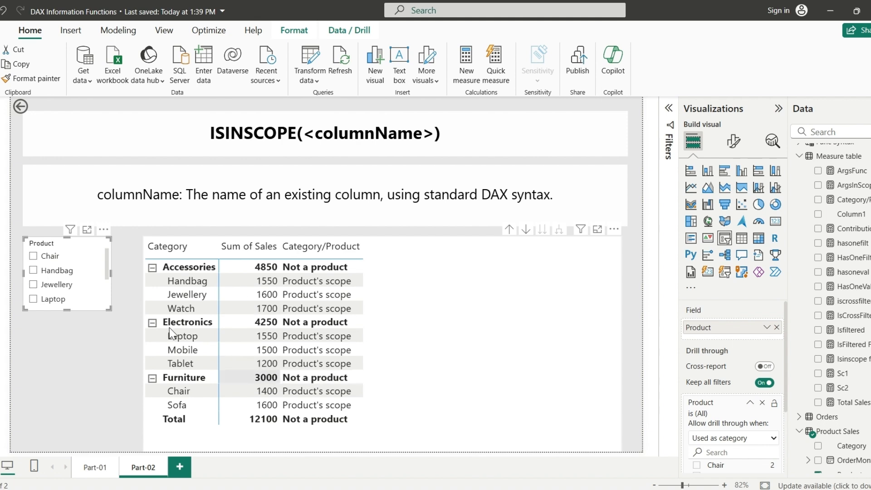
{"action": "left_click", "coordinate": [34, 256]}
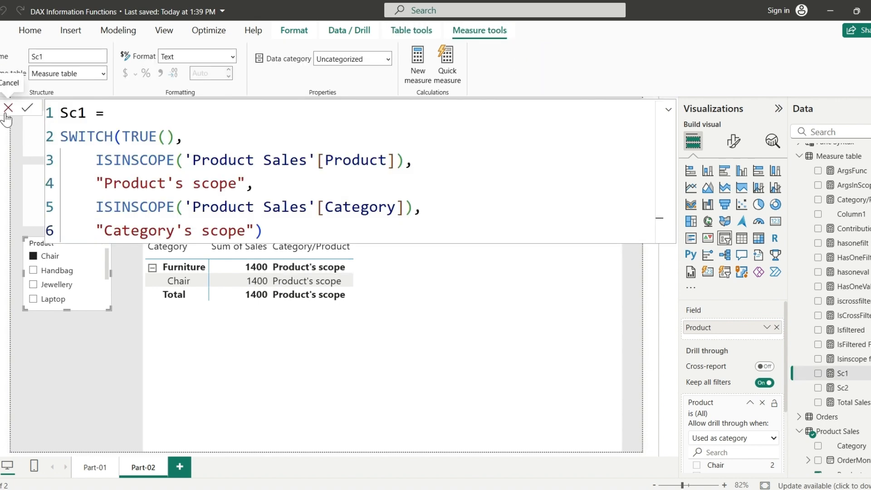
Step: Replace Category/Product with the Sc1 measure in the matrix and clear the Chair filter from the Product slicer
{"action": "left_click", "coordinate": [7, 112]}
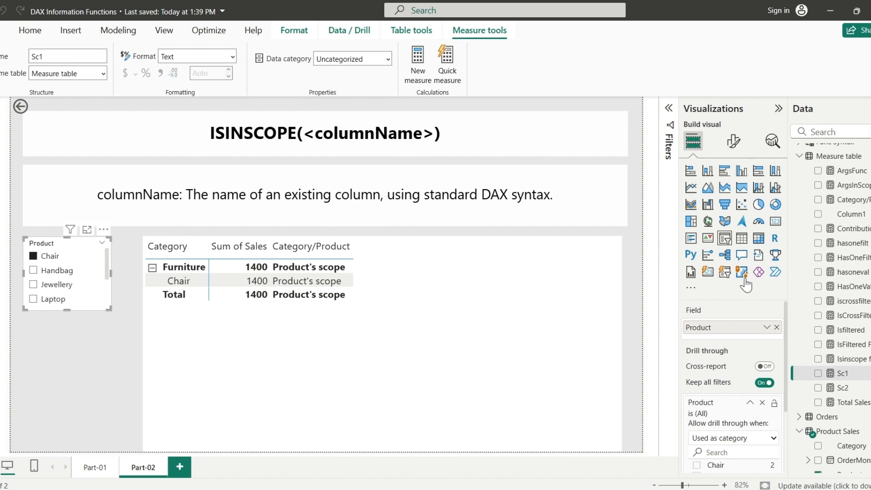
{"action": "left_click", "coordinate": [818, 373]}
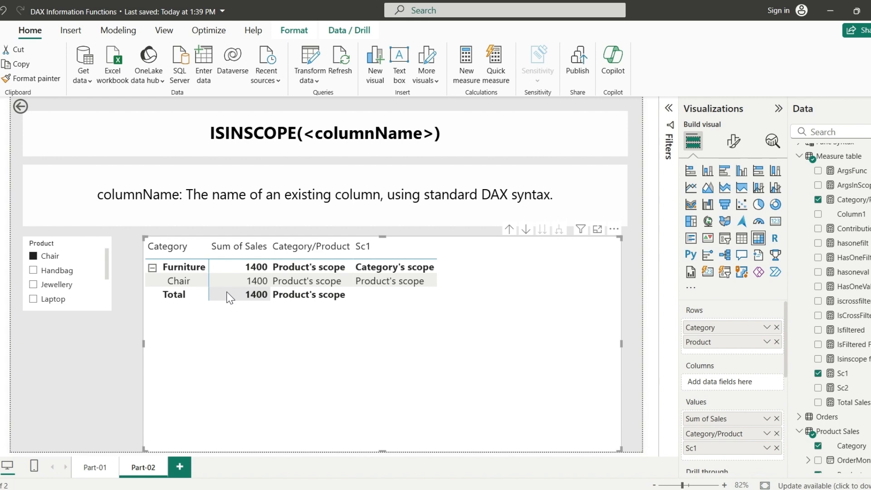
{"action": "left_click", "coordinate": [32, 256]}
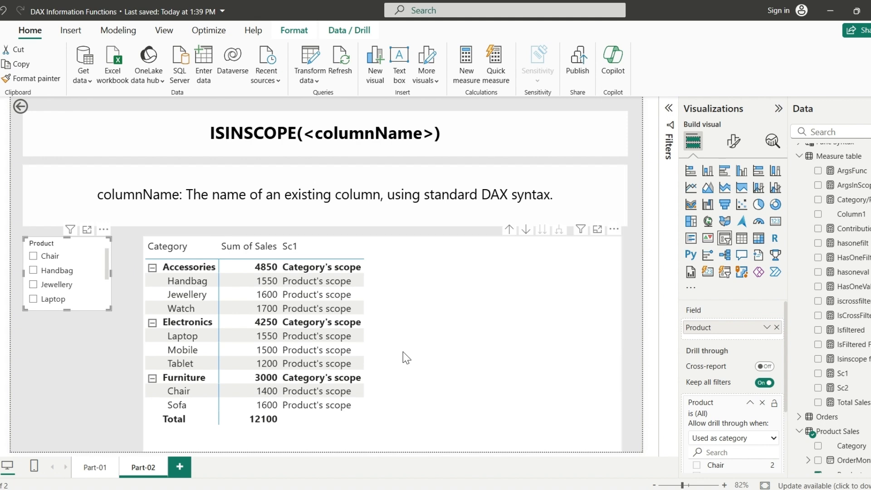
{"action": "left_click", "coordinate": [577, 328]}
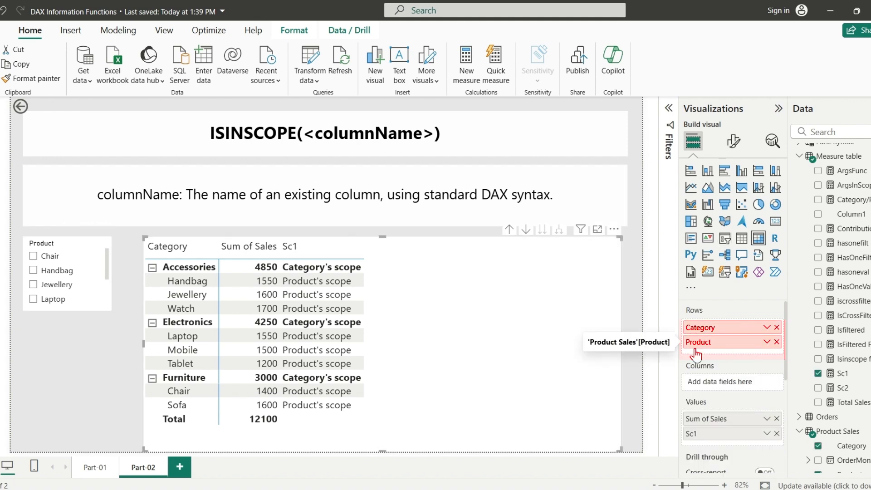
Step: Reorder the Sc1 measure's SWITCH so that ISINSCOPE tests 'Product Sales'[Category] before 'Product Sales'[Product]
{"action": "left_click", "coordinate": [838, 375]}
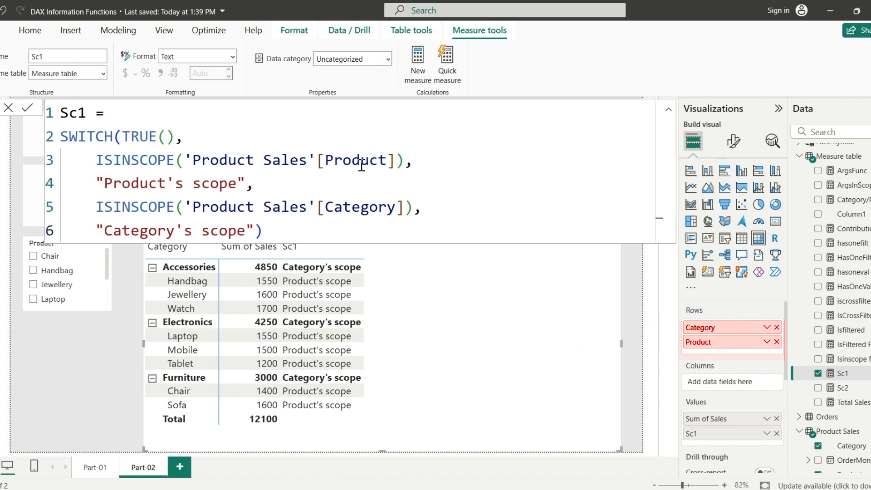
{"action": "scroll", "coordinate": [324, 149], "scroll_direction": "up", "scroll_amount": 1, "text": "ctrl"}
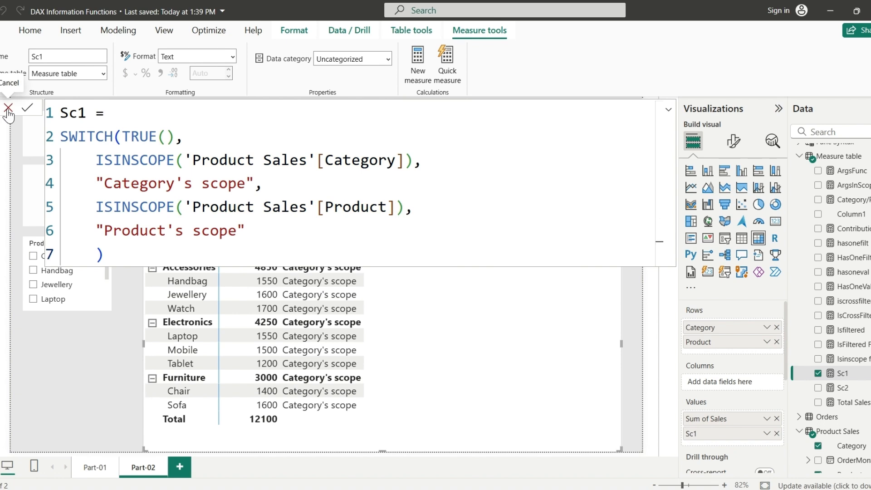
{"action": "left_click", "coordinate": [8, 109]}
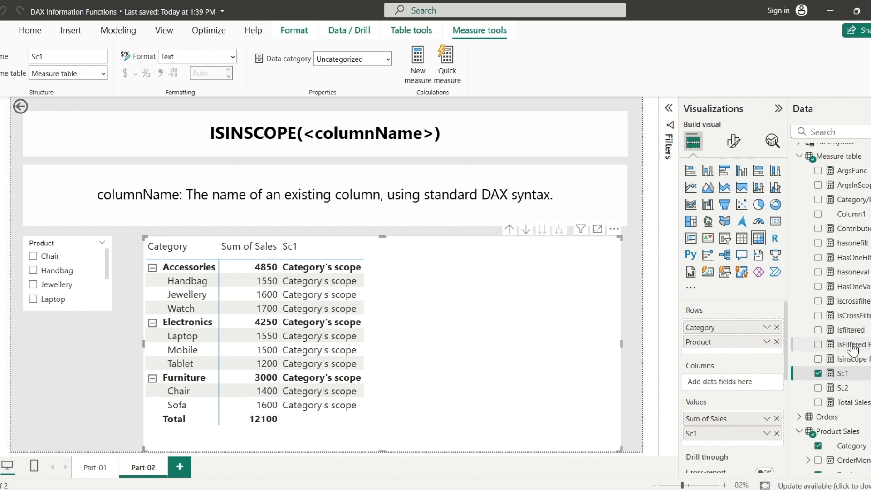
Step: Restore the Sc1 measure's SWITCH order so that ISINSCOPE tests 'Product Sales'[Product] before 'Product Sales'[Category]
{"action": "left_click", "coordinate": [857, 259]}
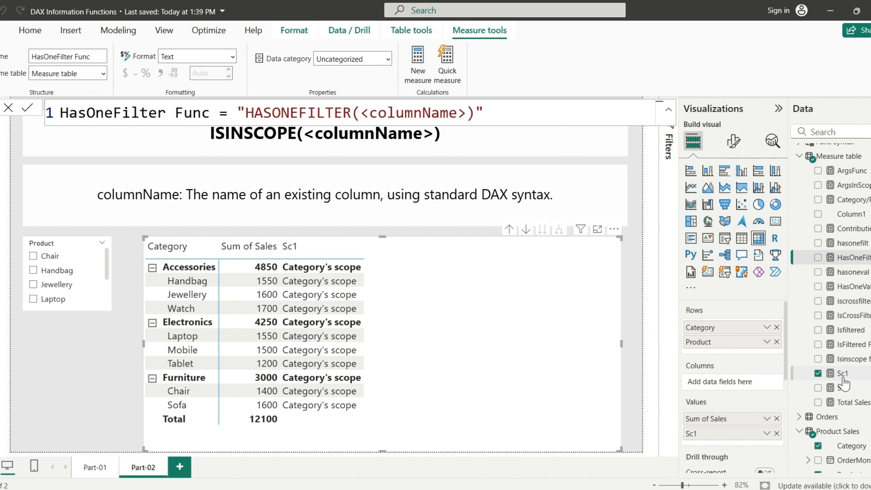
{"action": "left_click", "coordinate": [842, 378]}
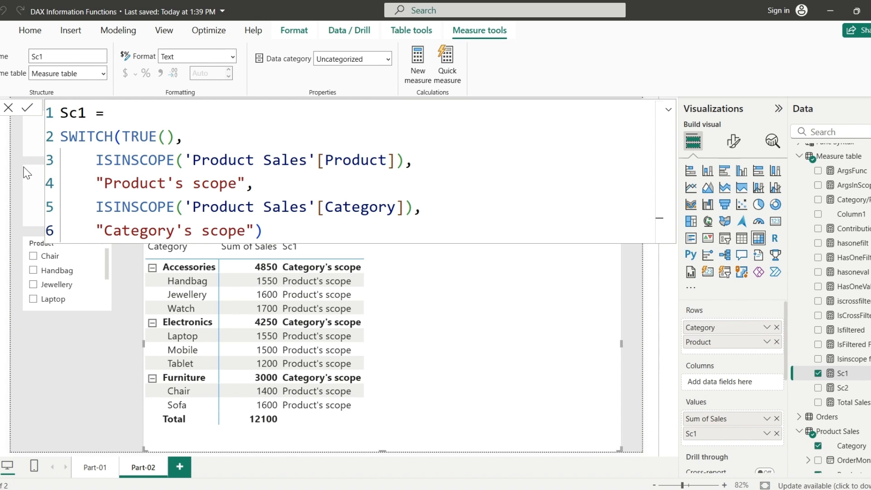
{"action": "left_click", "coordinate": [8, 109]}
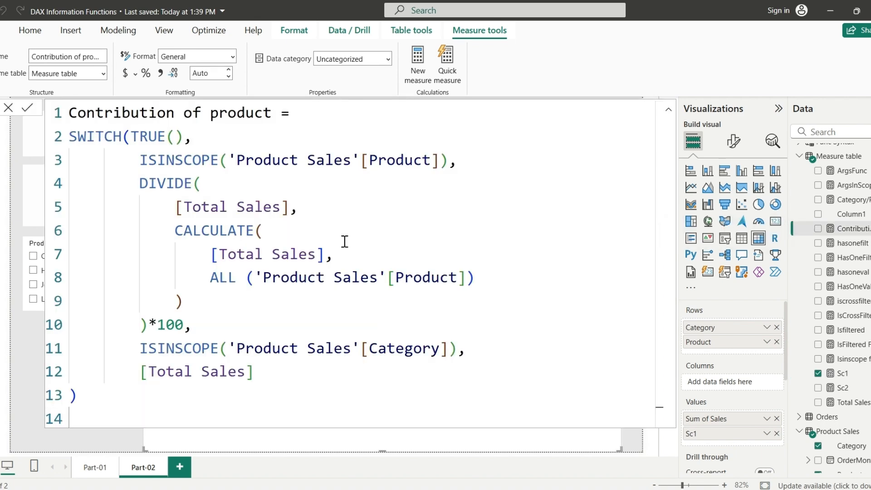
Step: Examine the Contribution of product measure's SWITCH(TRUE()) structure, its ISINSCOPE test on 'Product Sales'[Product] and the DIVIDE result that test returns
{"action": "left_click", "coordinate": [185, 193]}
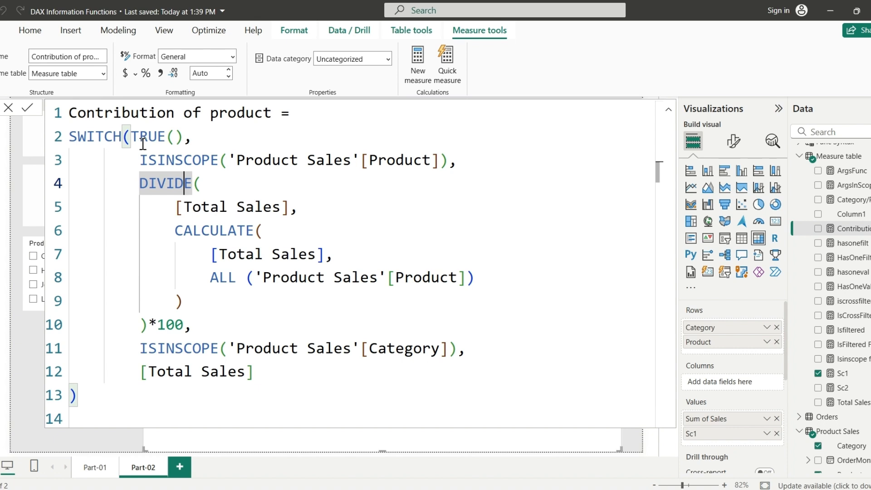
{"action": "left_click_drag", "start_coordinate": [131, 136], "coordinate": [185, 135]}
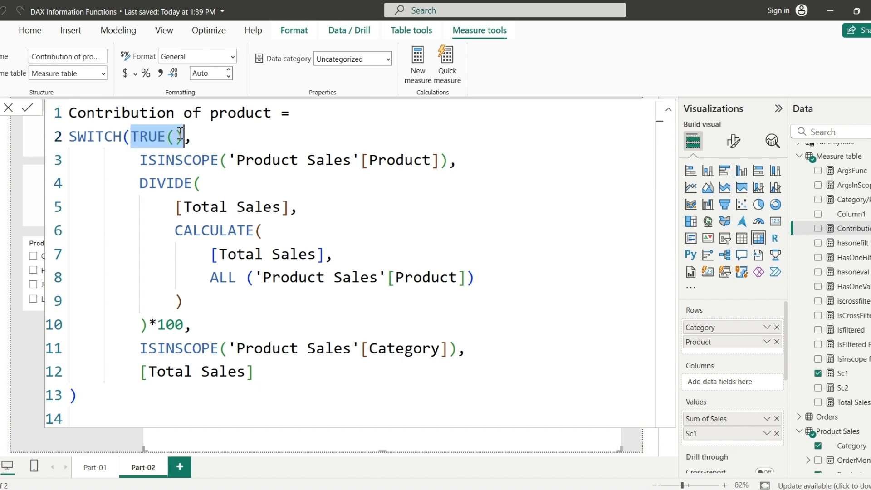
{"action": "left_click", "coordinate": [144, 162]}
{"action": "left_click_drag", "start_coordinate": [147, 162], "coordinate": [446, 164]}
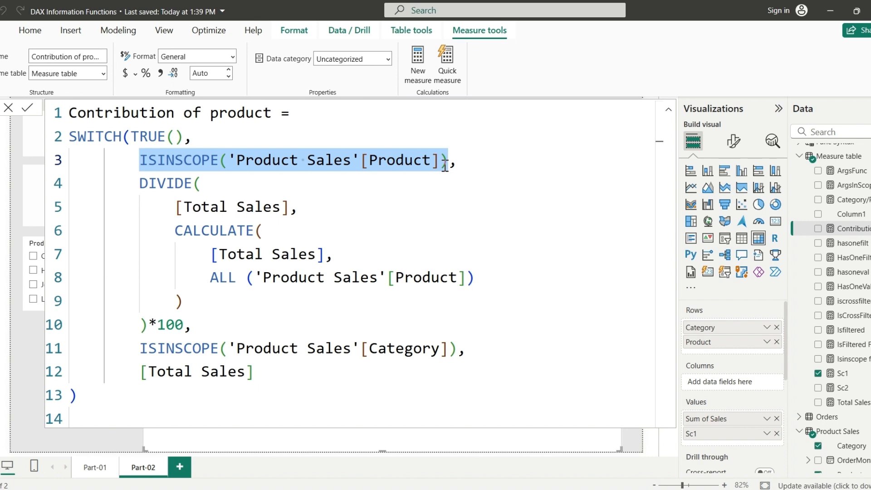
{"action": "left_click", "coordinate": [140, 184]}
{"action": "left_click_drag", "start_coordinate": [140, 183], "coordinate": [228, 318]}
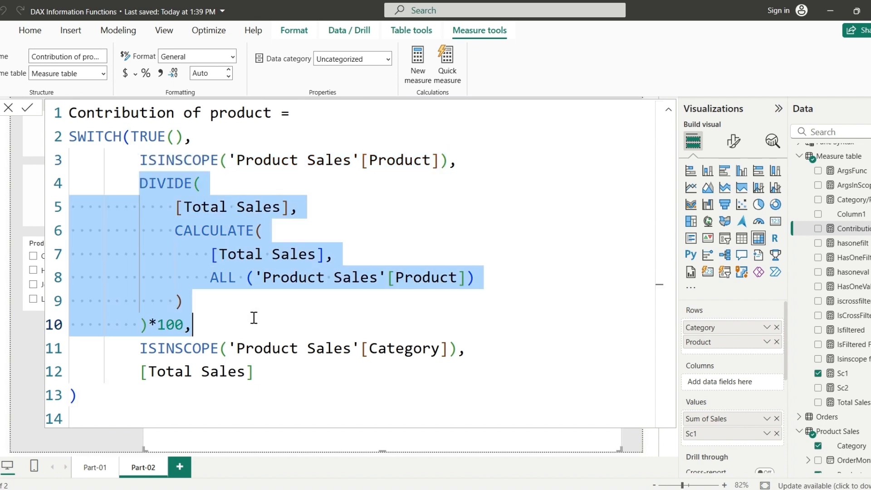
{"action": "left_click", "coordinate": [229, 317]}
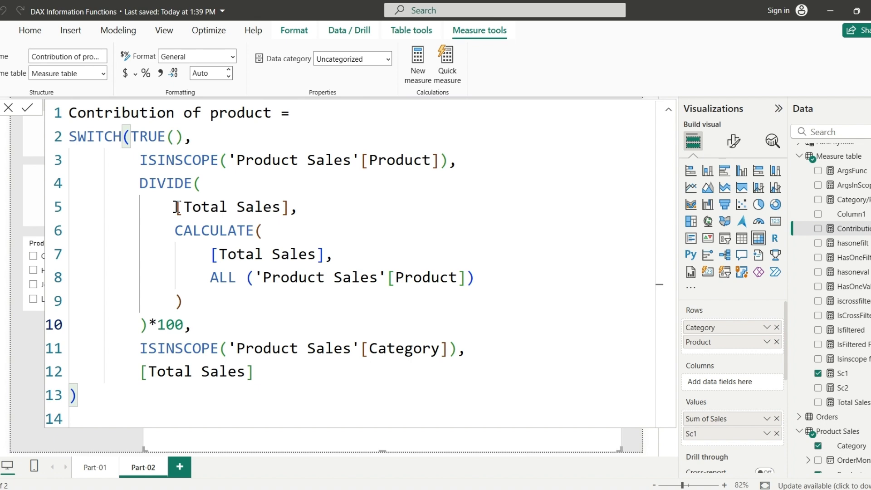
Step: Examine the DIVIDE arguments, [Total Sales] and CALCULATE with ALL('Product Sales'[Product]), and the multiplication by 100
{"action": "left_click_drag", "start_coordinate": [177, 207], "coordinate": [289, 208]}
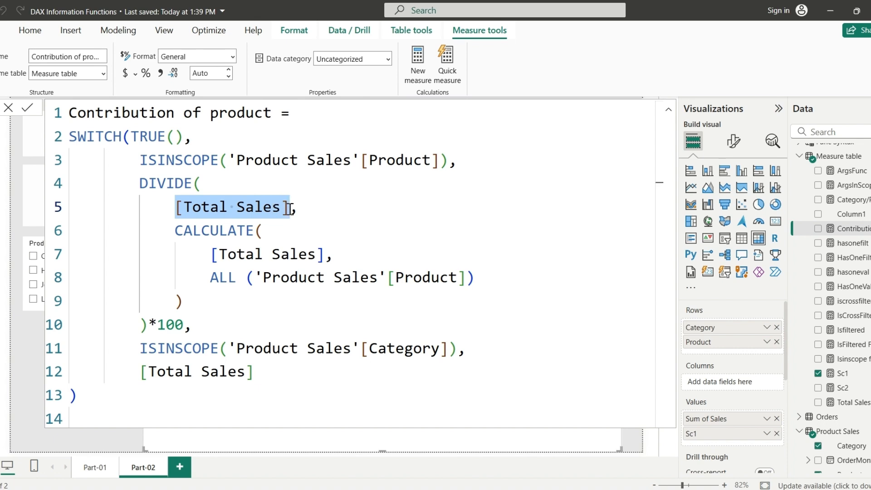
{"action": "left_click", "coordinate": [174, 234]}
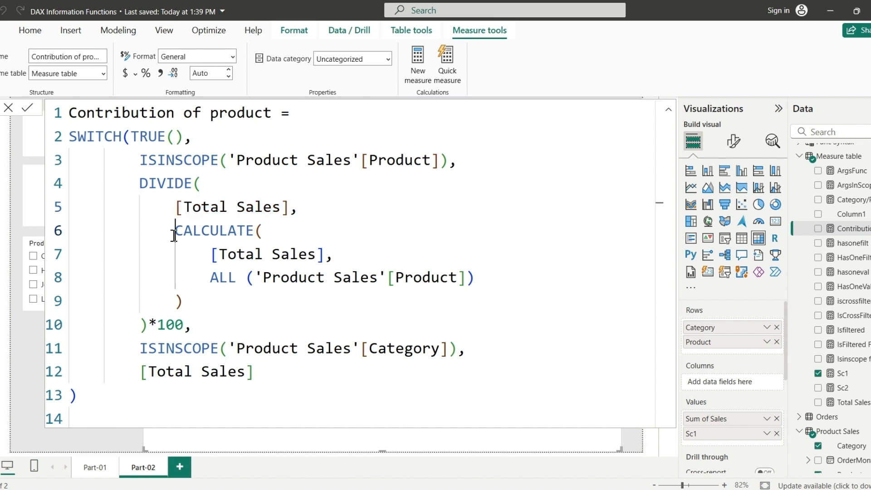
{"action": "left_click_drag", "start_coordinate": [174, 235], "coordinate": [240, 297]}
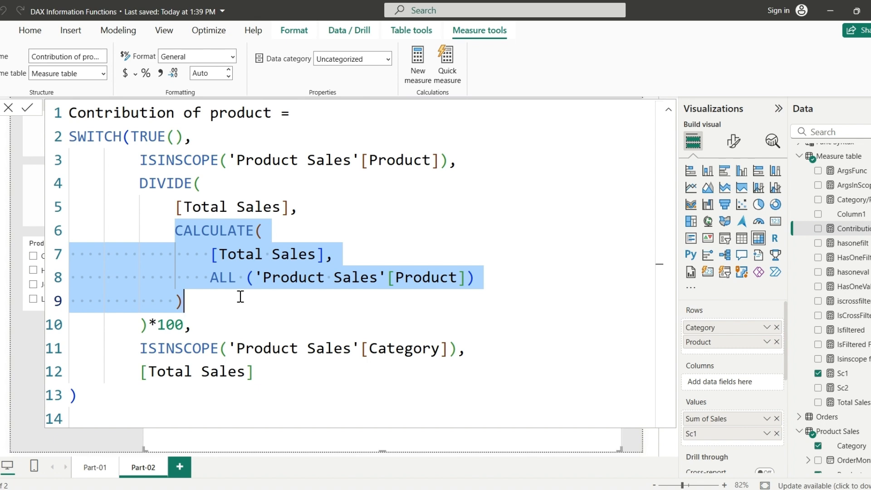
{"action": "left_click_drag", "start_coordinate": [210, 277], "coordinate": [480, 284]}
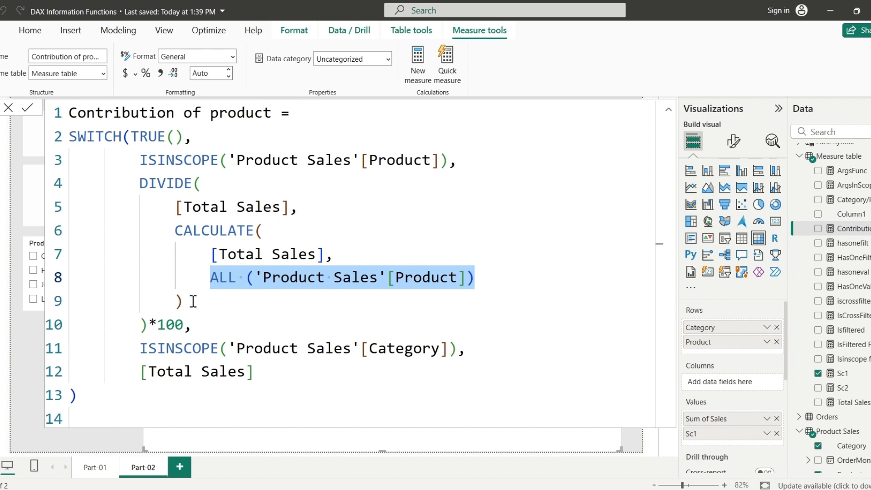
{"action": "left_click_drag", "start_coordinate": [190, 300], "coordinate": [139, 191]}
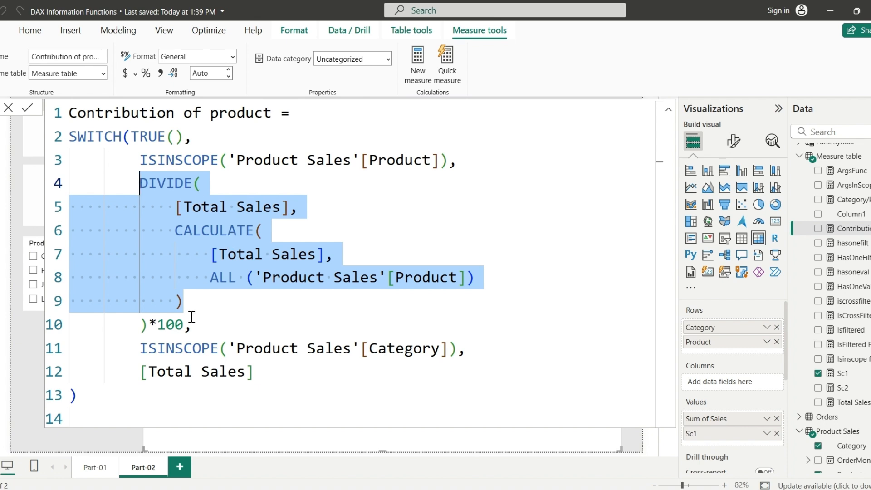
{"action": "left_click_drag", "start_coordinate": [185, 324], "coordinate": [141, 189]}
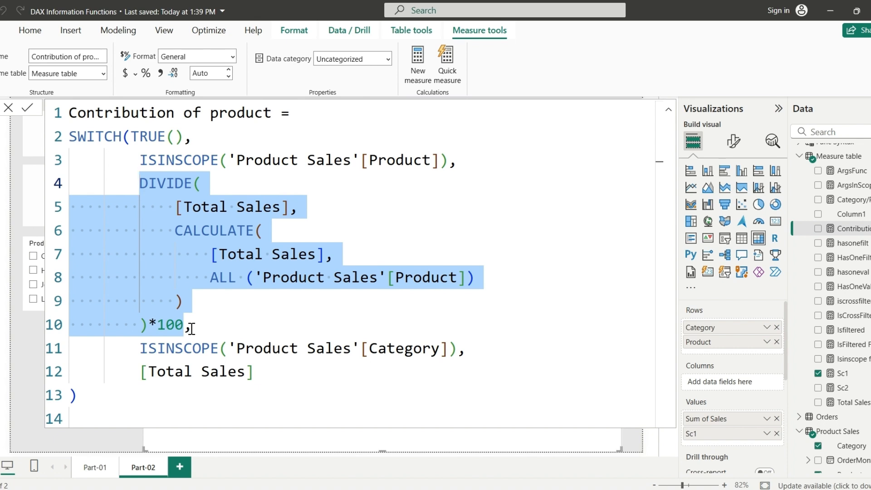
Step: Examine the measure's ISINSCOPE test on 'Product Sales'[Category] and the [Total Sales] result it returns
{"action": "left_click", "coordinate": [213, 332]}
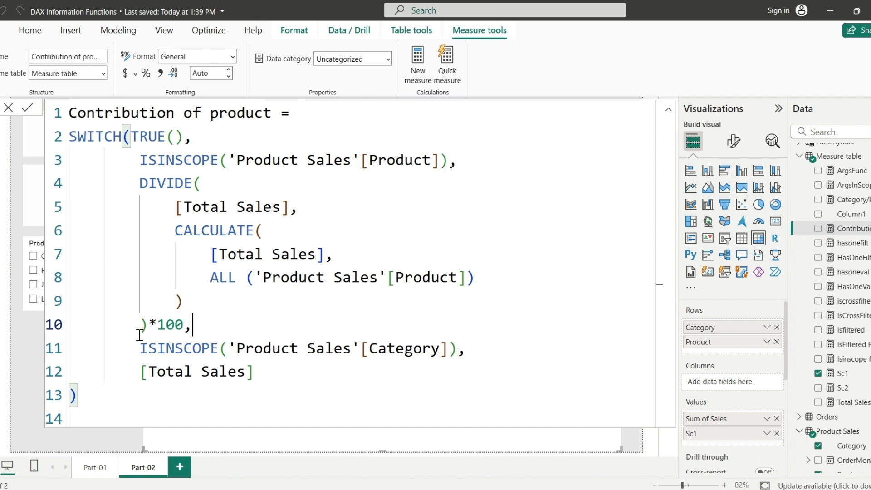
{"action": "left_click_drag", "start_coordinate": [140, 347], "coordinate": [458, 346]}
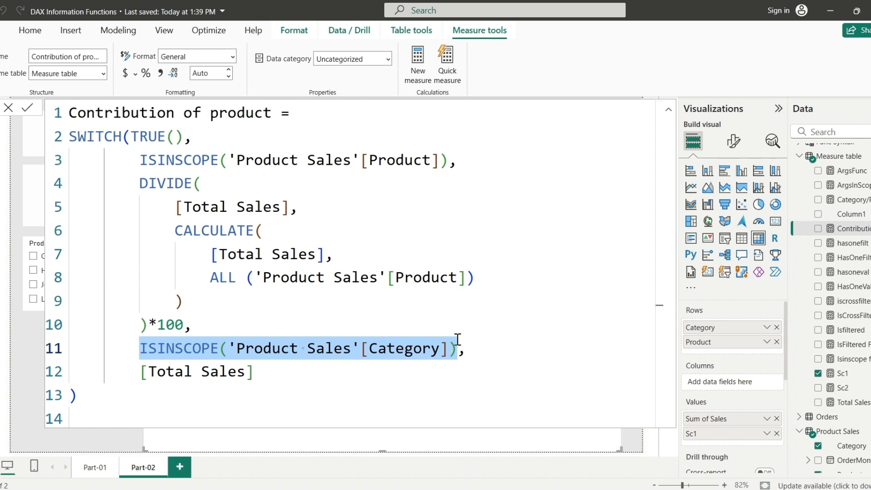
{"action": "left_click_drag", "start_coordinate": [259, 371], "coordinate": [139, 371]}
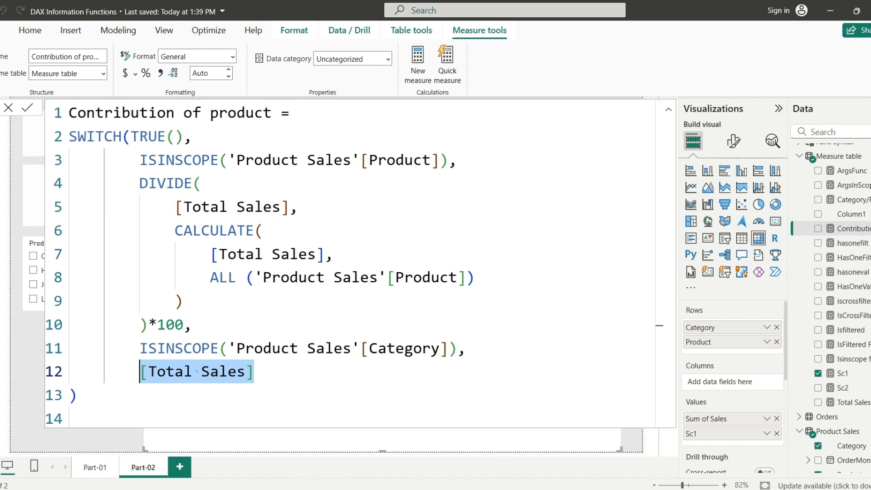
Step: Close the formula without changes and add the Contribution of product measure to the matrix
{"action": "left_click", "coordinate": [9, 109]}
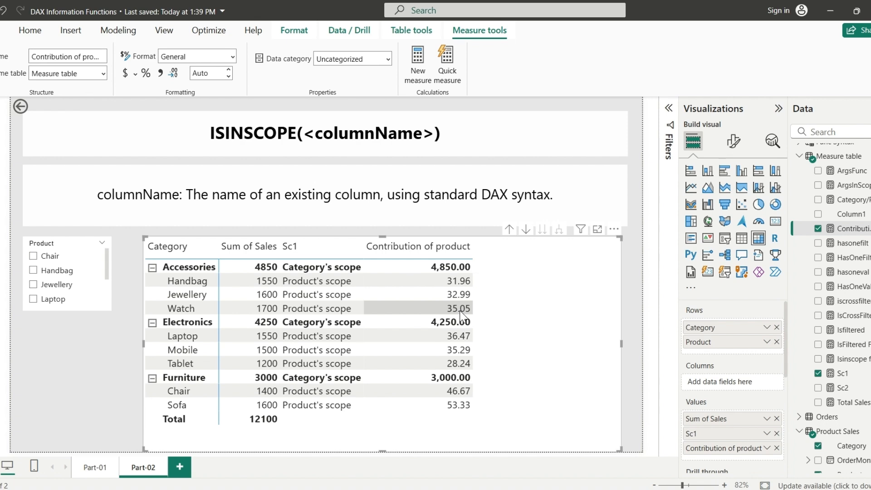
Step: Insert a card showing the Contribution of product measure below the Product slicer and filter the slicer to Chair
{"action": "left_click", "coordinate": [66, 338]}
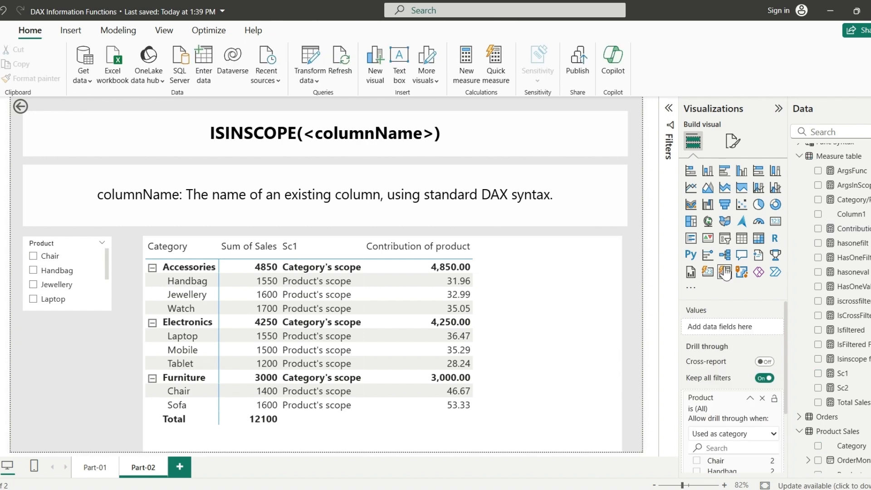
{"action": "left_click", "coordinate": [776, 223]}
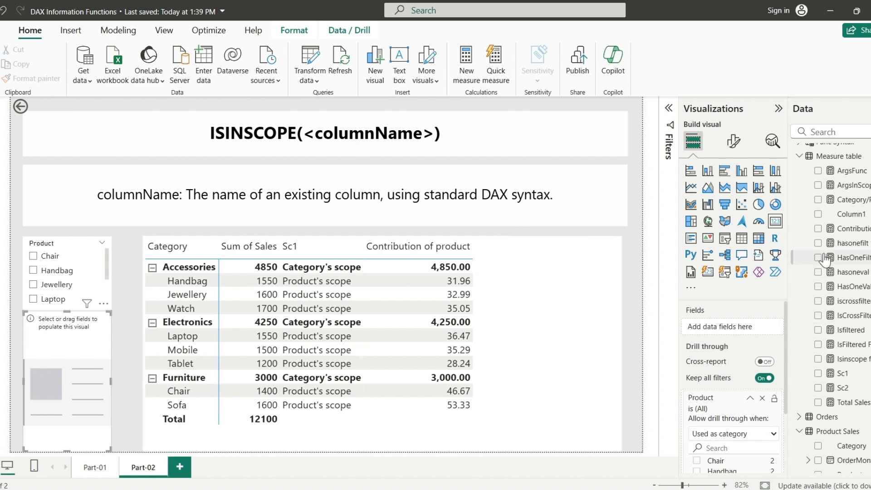
{"action": "left_click", "coordinate": [818, 229]}
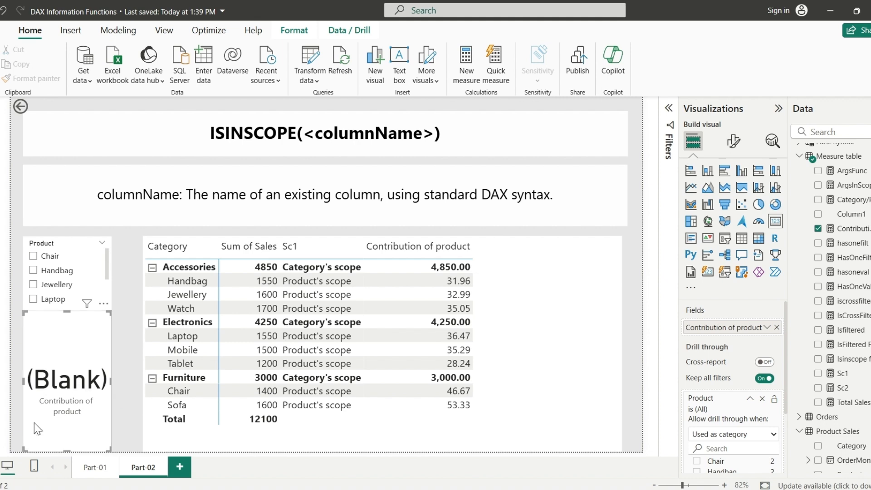
{"action": "left_click", "coordinate": [34, 257]}
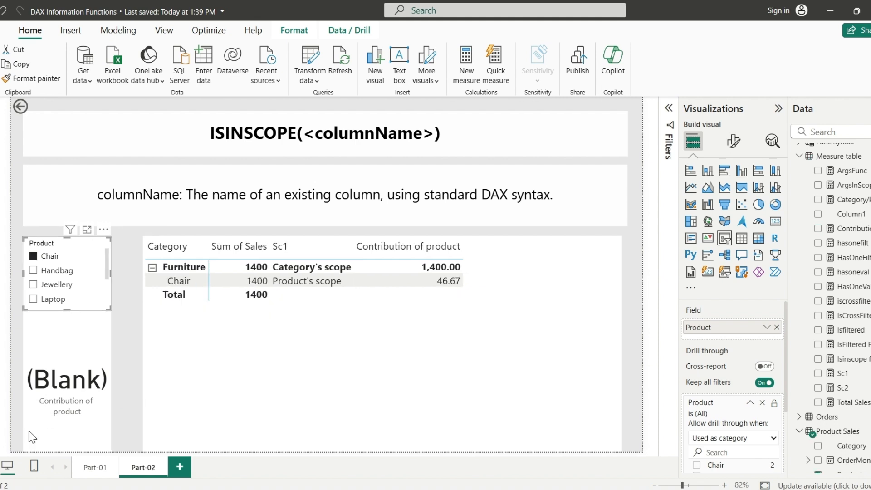